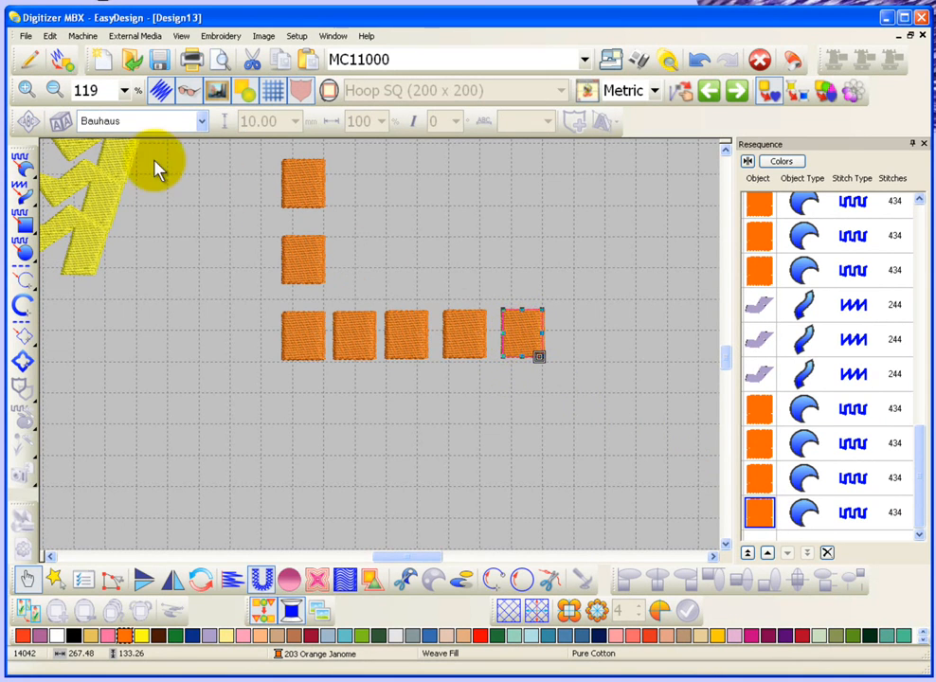
Step: Lock the rightmost orange square in the lower row and try to select it both directly and with a selection box
click(50, 36)
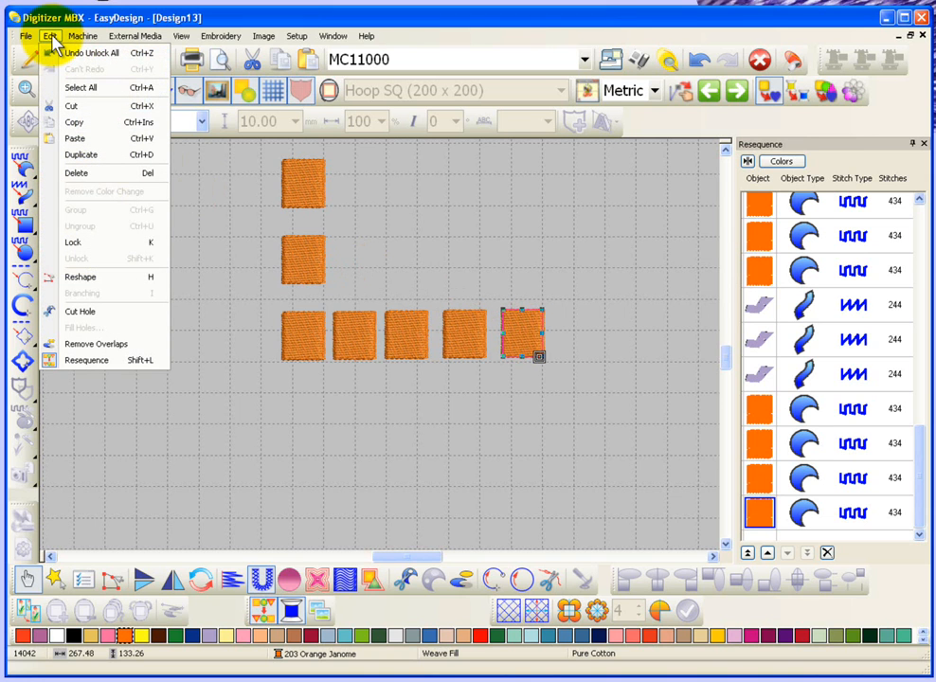
click(151, 249)
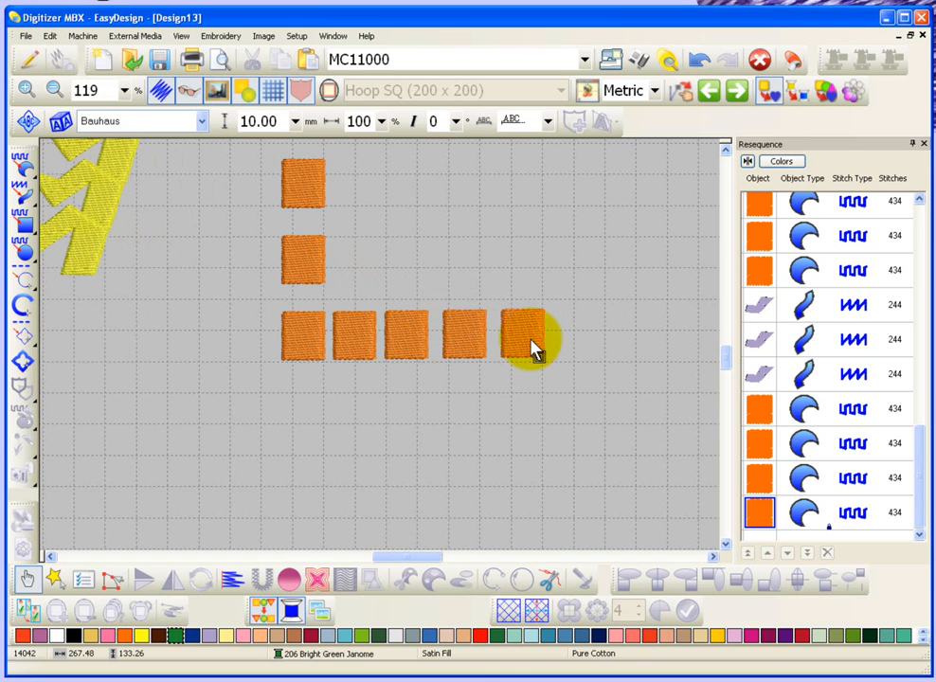
click(520, 341)
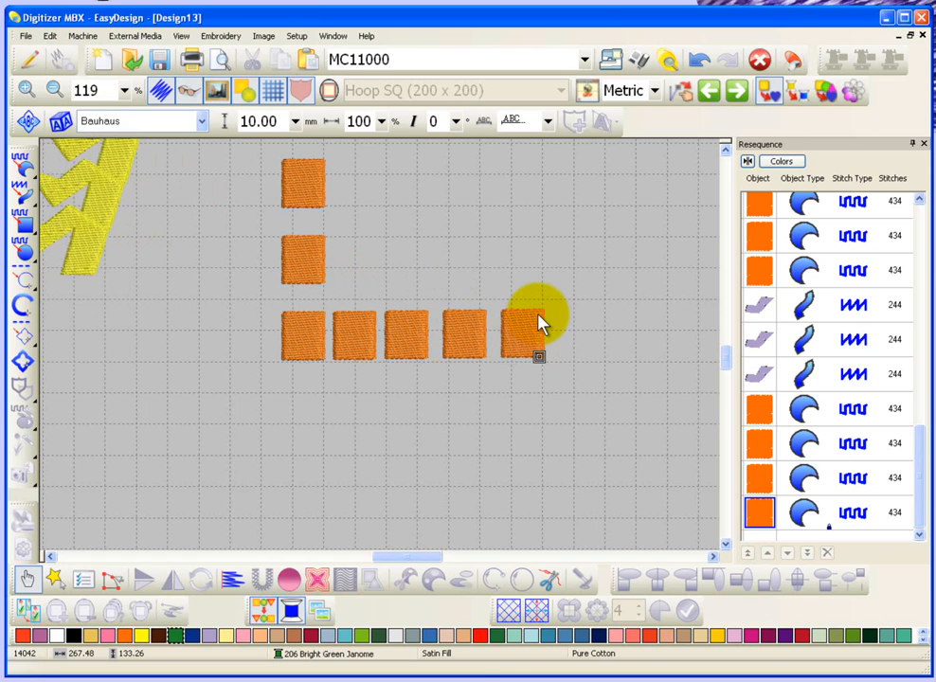
drag(600, 284, 477, 390)
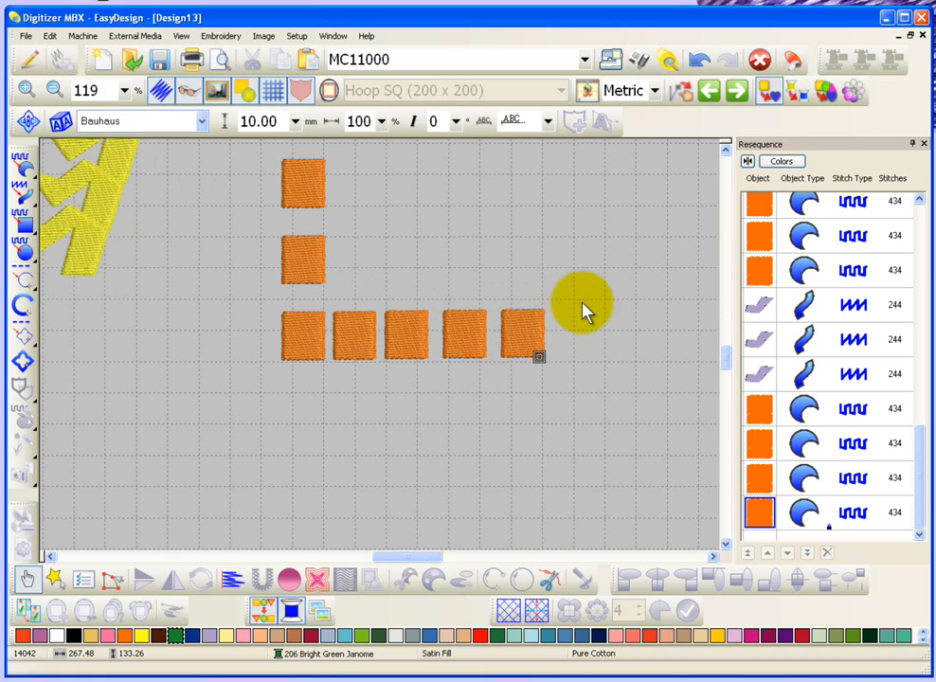
Step: Box-select the three rightmost squares in the lower row and move the unlocked ones up, then try selecting the locked square
mouse_move(580, 263)
mouse_down()
mouse_move(439, 381)
mouse_move(540, 331)
mouse_move(468, 372)
mouse_move(378, 401)
mouse_up()
drag(413, 338, 429, 256)
click(520, 329)
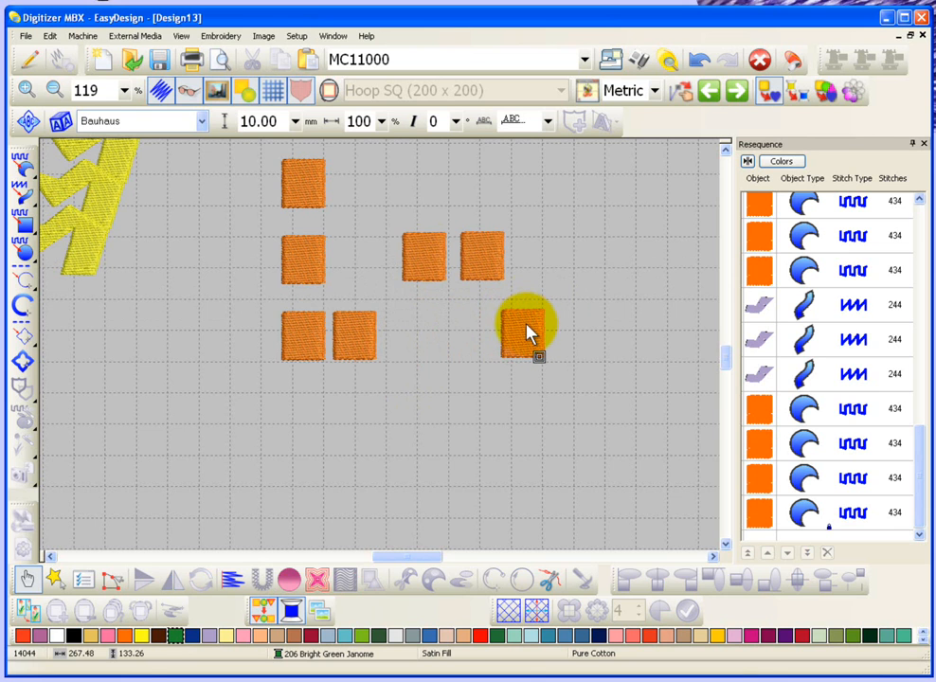
Step: Unlock all locked objects and select the former locked square and its two moved neighbours in turn to test them
click(50, 36)
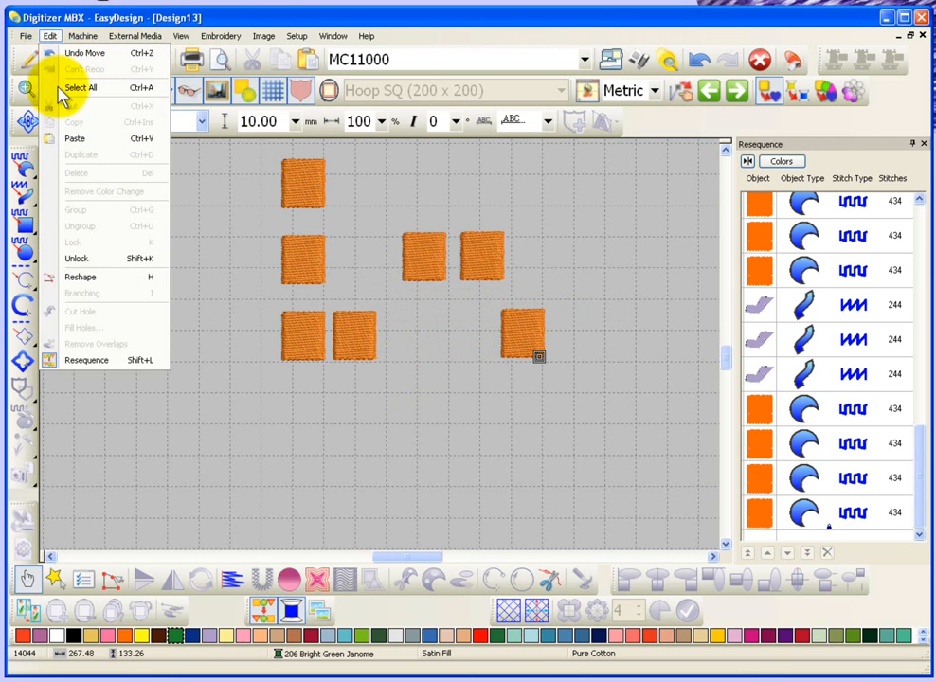
click(144, 259)
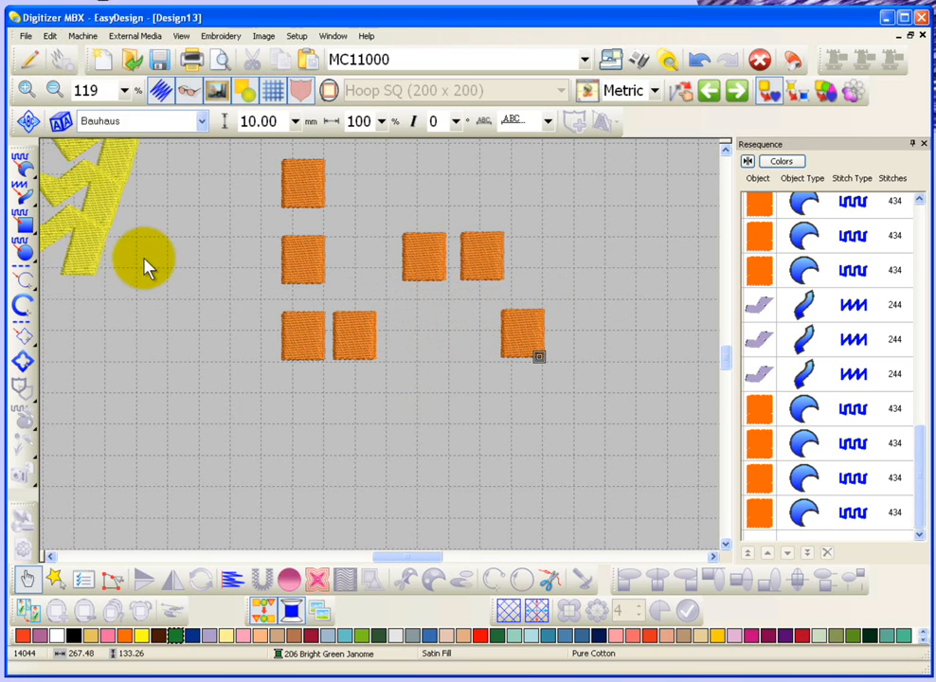
click(518, 332)
click(495, 250)
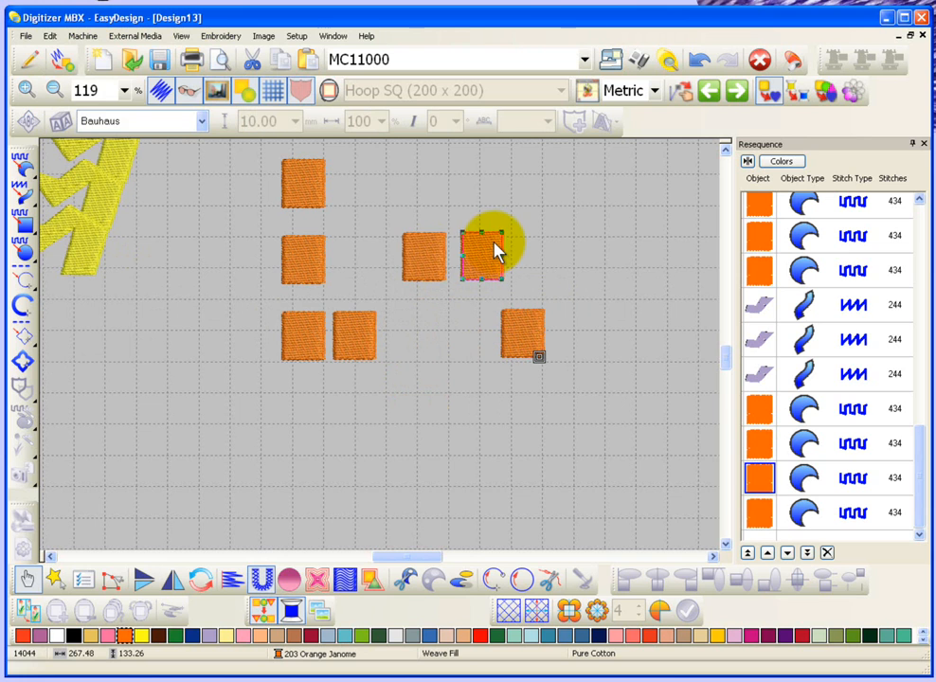
click(433, 255)
click(474, 255)
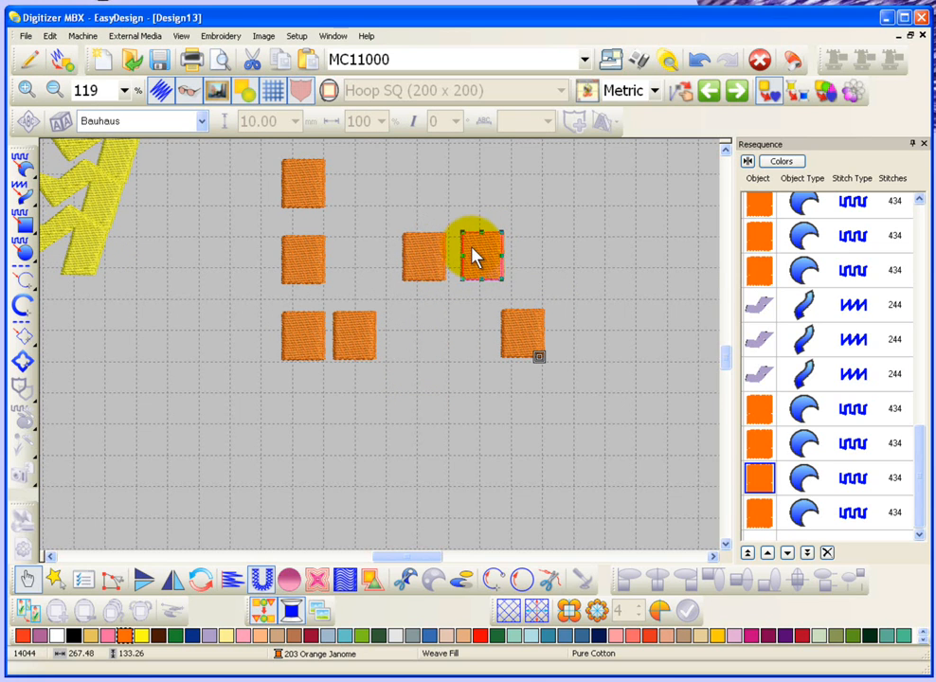
click(526, 351)
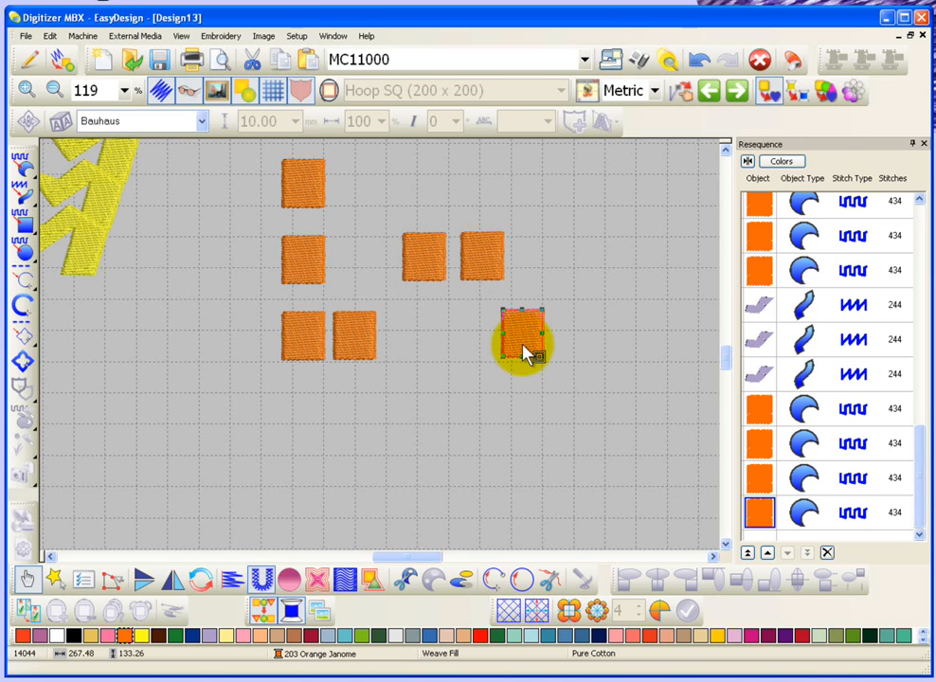
Step: Lock the two moved squares together with the rightmost lower square, then try to box-select them
click(614, 275)
drag(615, 197, 394, 388)
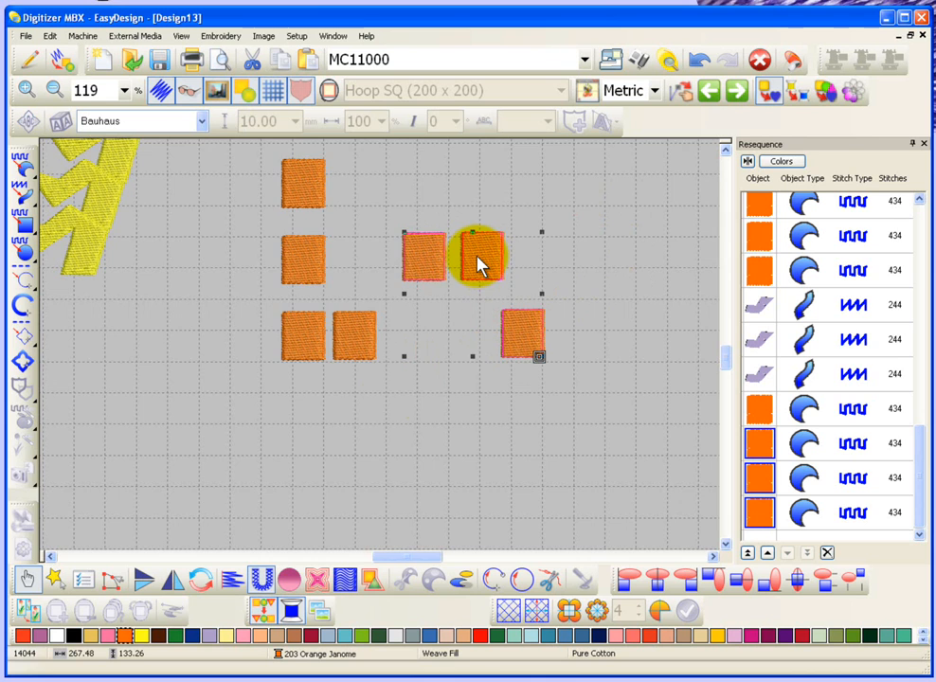
scroll(476, 262, up, 1)
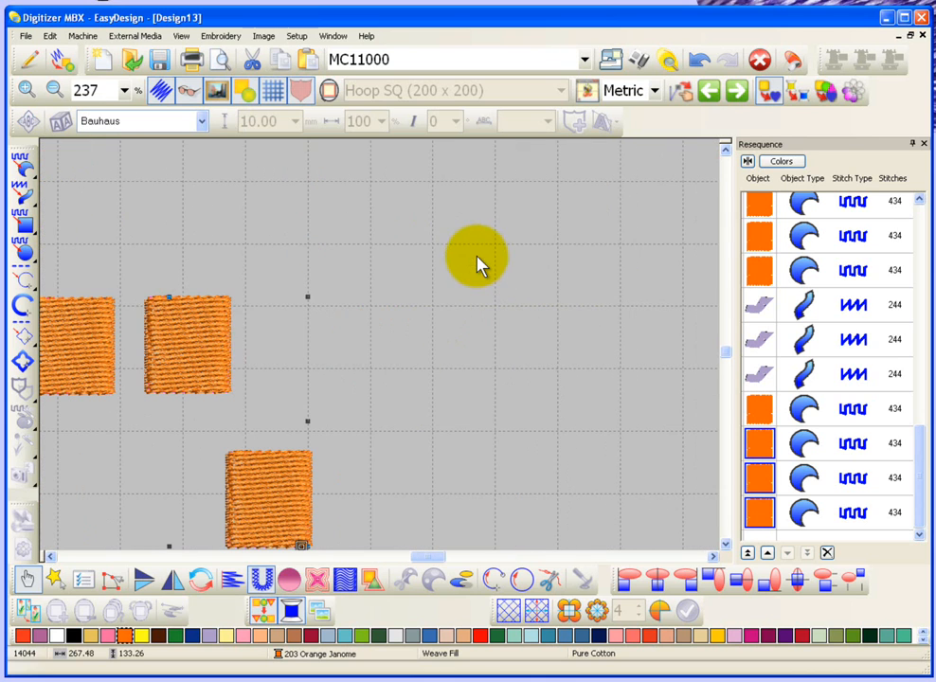
right_click(179, 339)
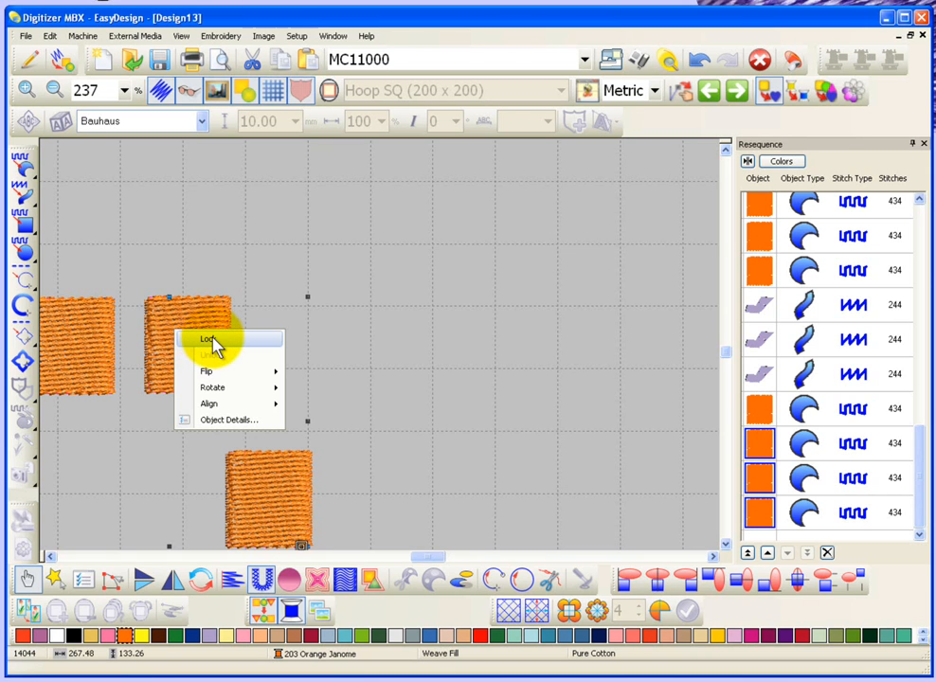
click(214, 341)
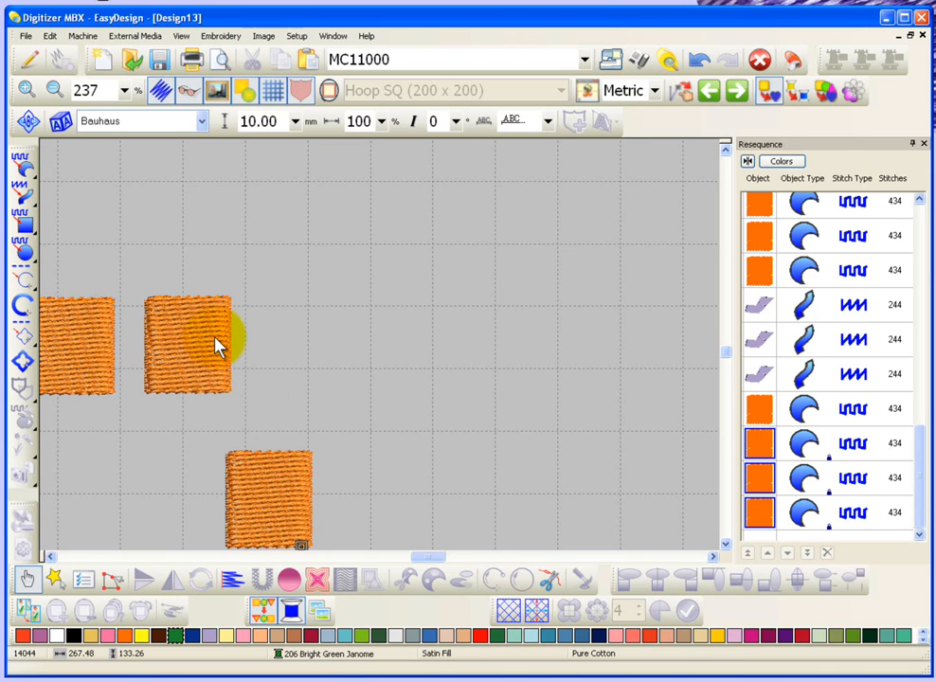
scroll(216, 340, down, 1)
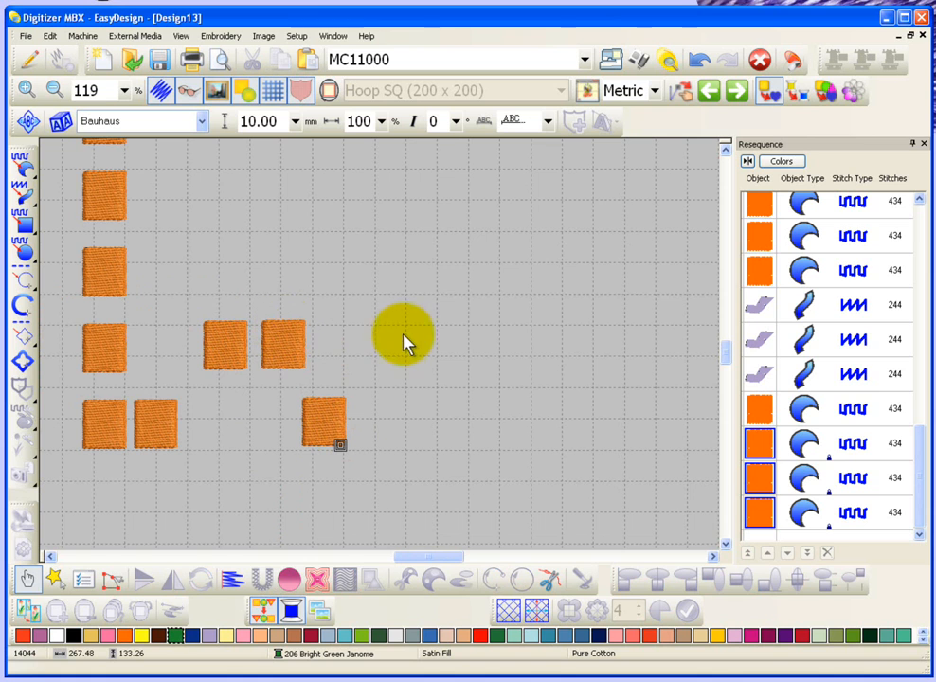
drag(441, 268, 199, 480)
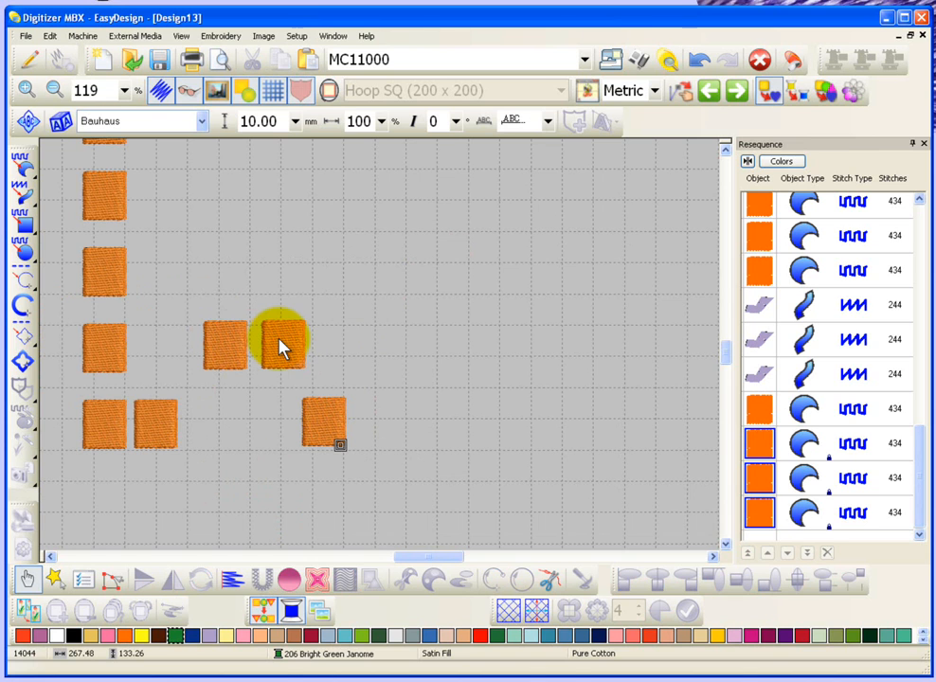
Step: Unlock all objects from the second square in the lower row, then test-select the three released squares
click(161, 424)
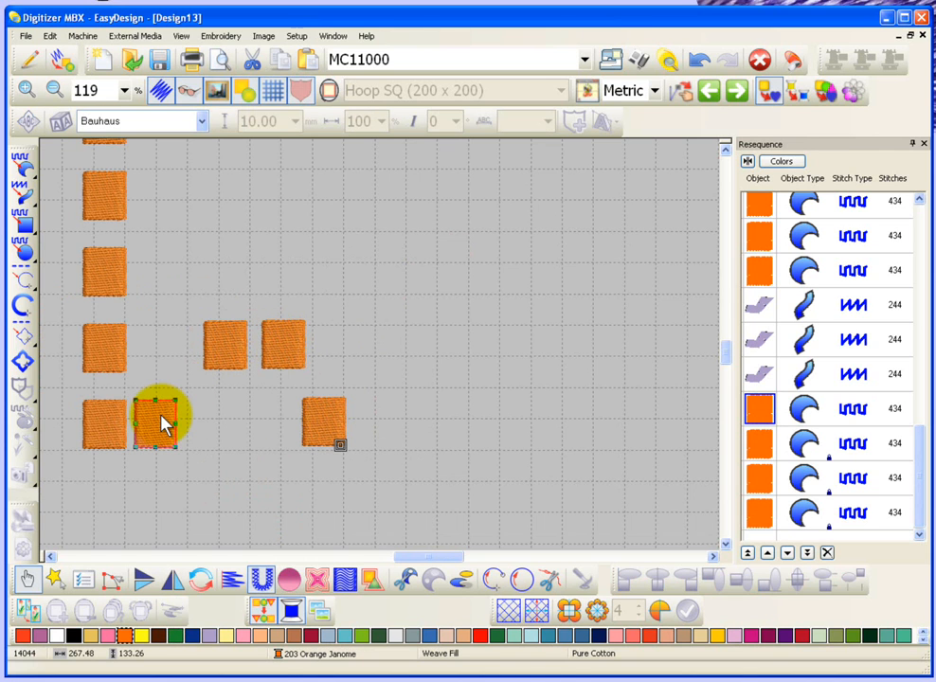
right_click(152, 425)
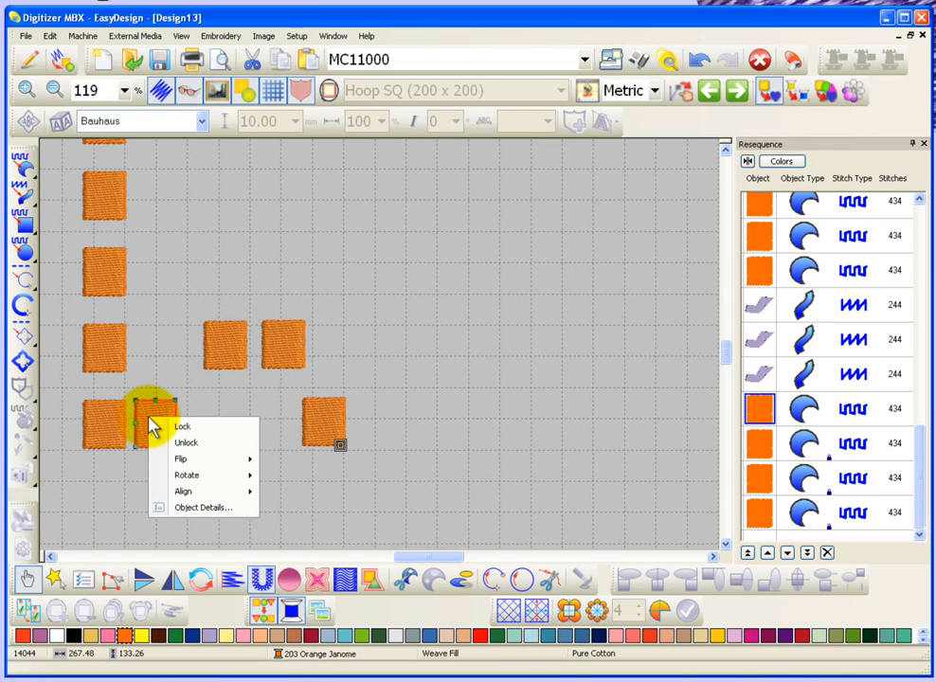
click(196, 443)
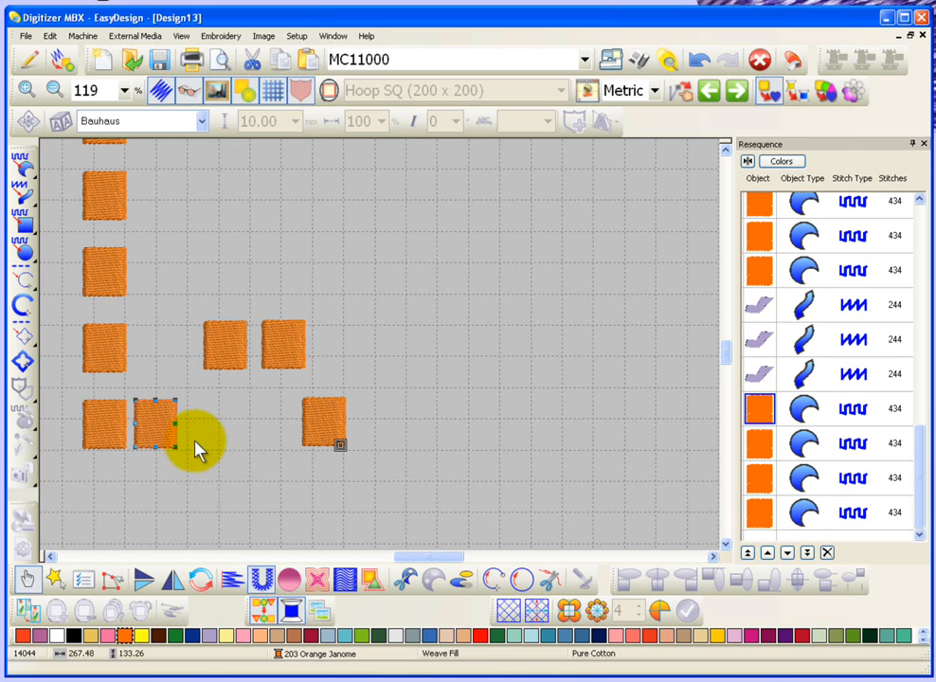
click(232, 349)
click(283, 347)
click(336, 422)
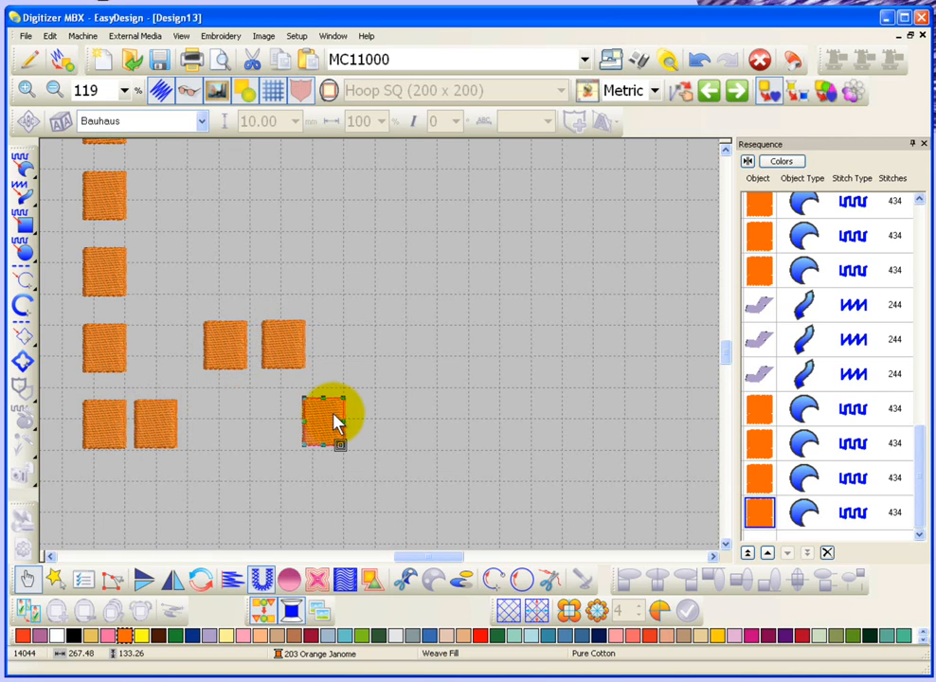
click(503, 388)
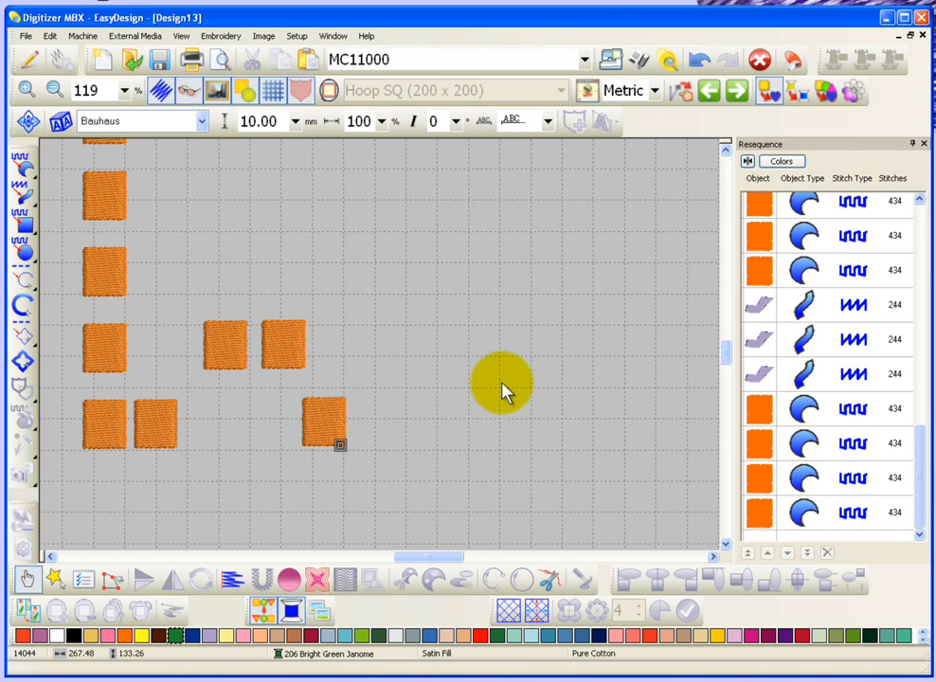
Step: Insert the Teddy Bear bitmap from the Embroidery Album folder in My Documents
click(264, 36)
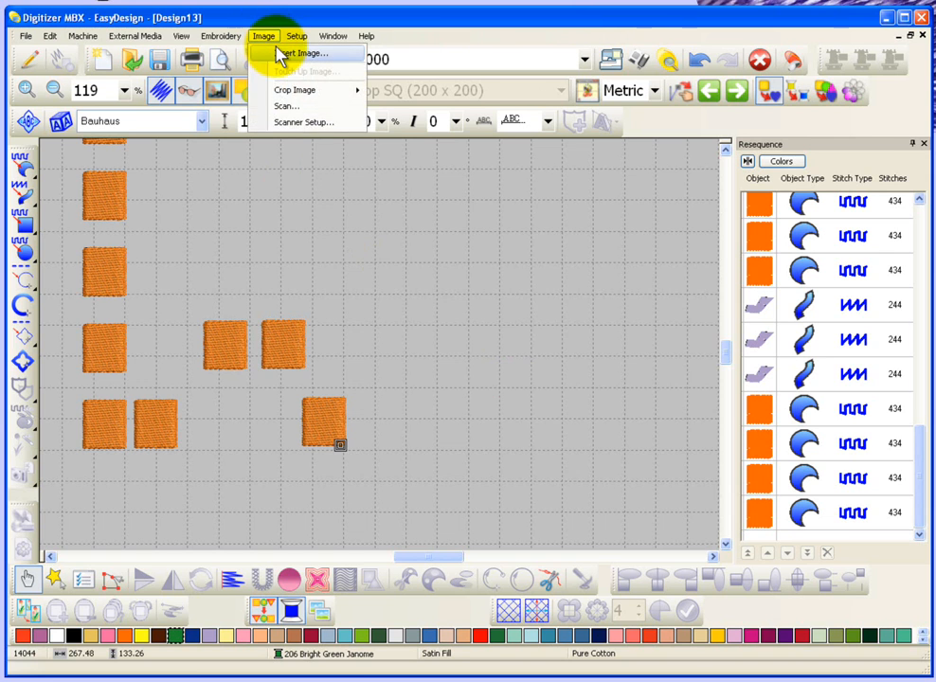
click(280, 55)
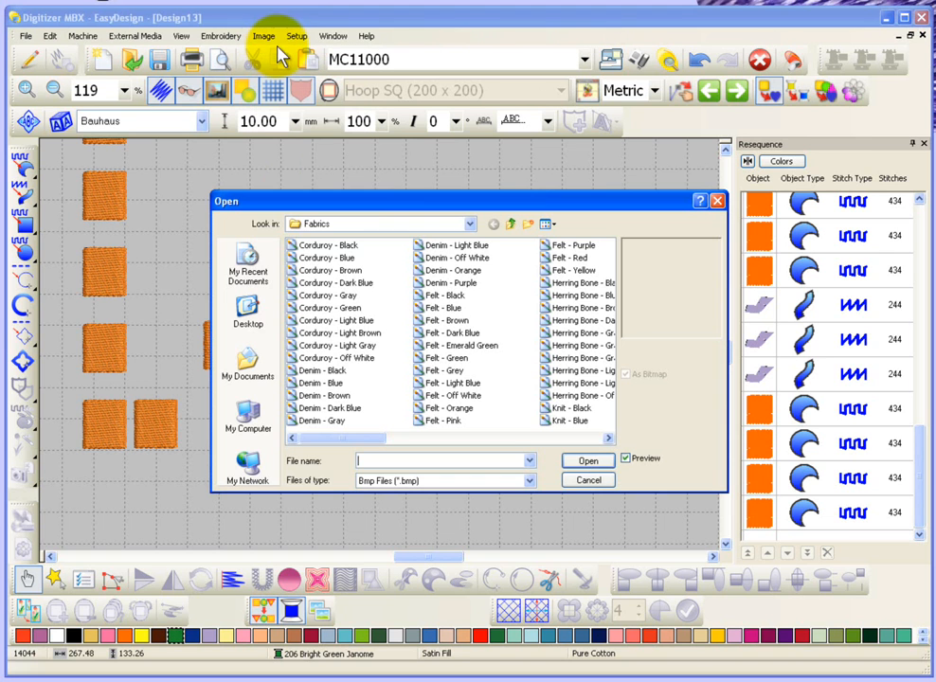
click(376, 224)
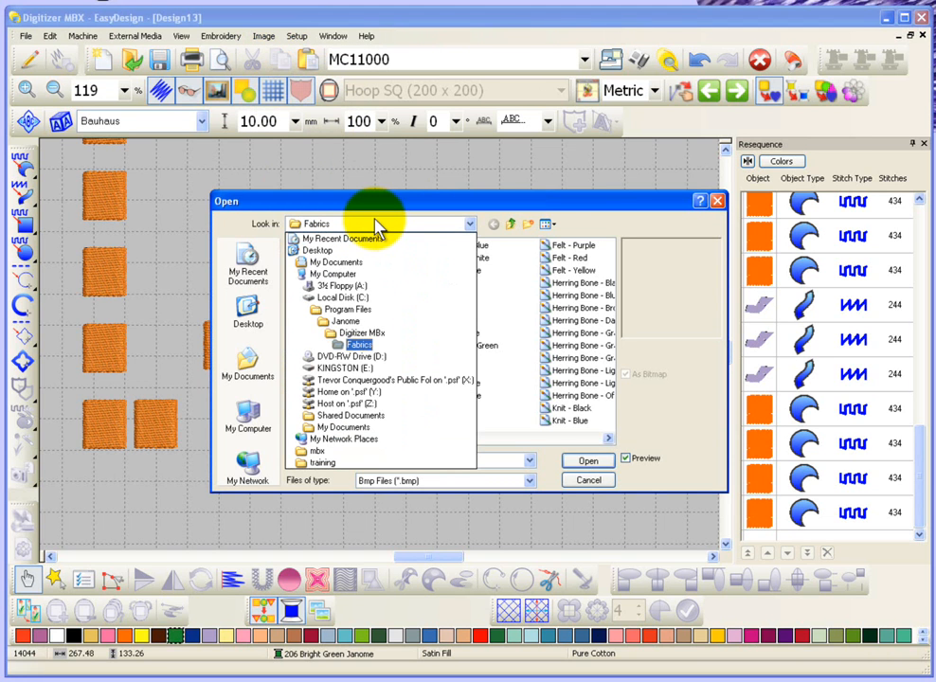
click(356, 268)
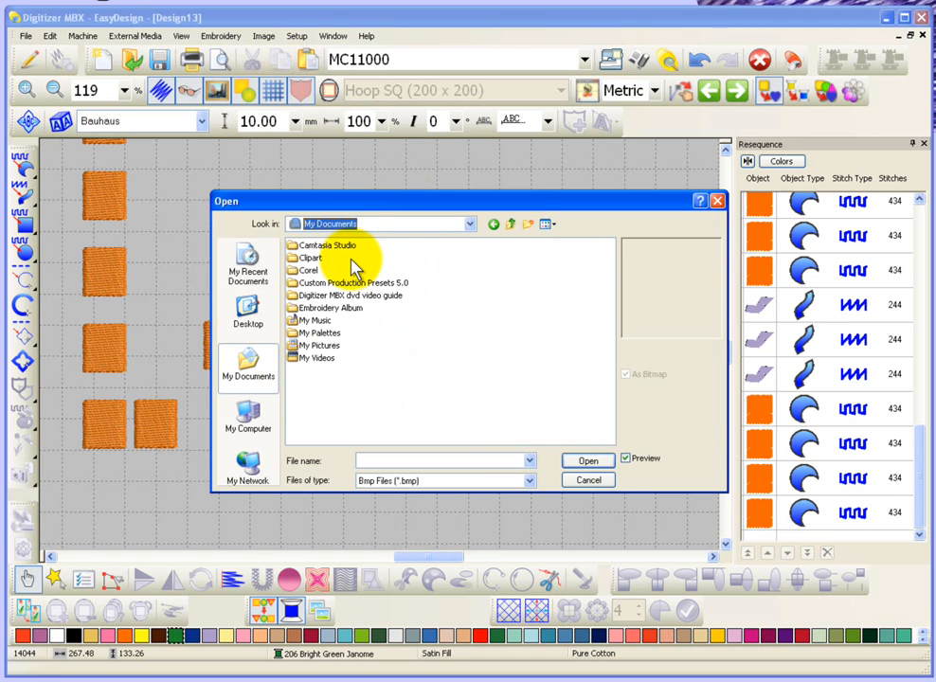
double_click(330, 309)
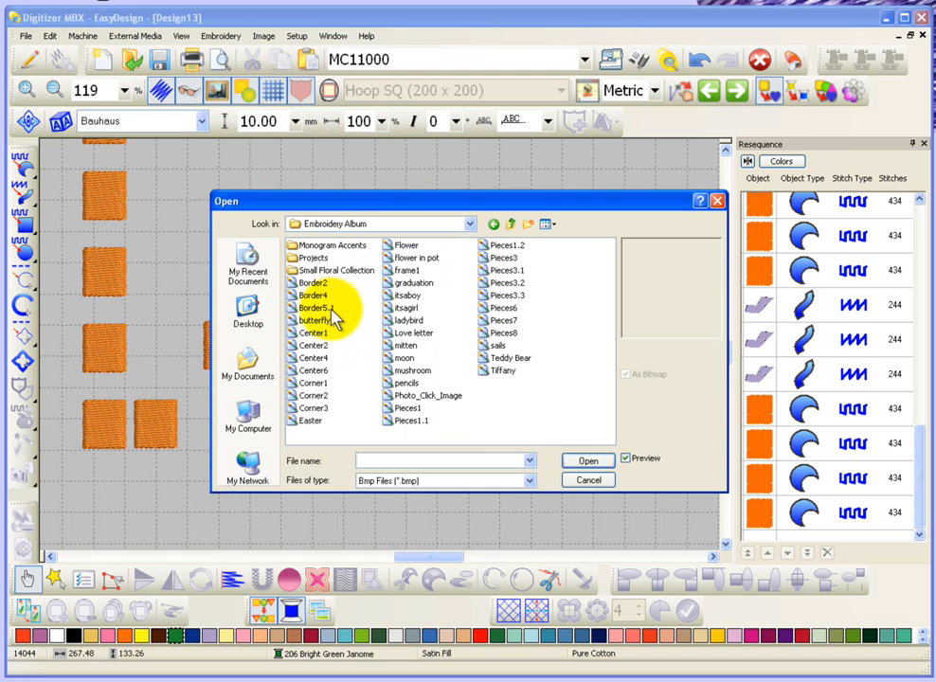
click(516, 359)
click(588, 464)
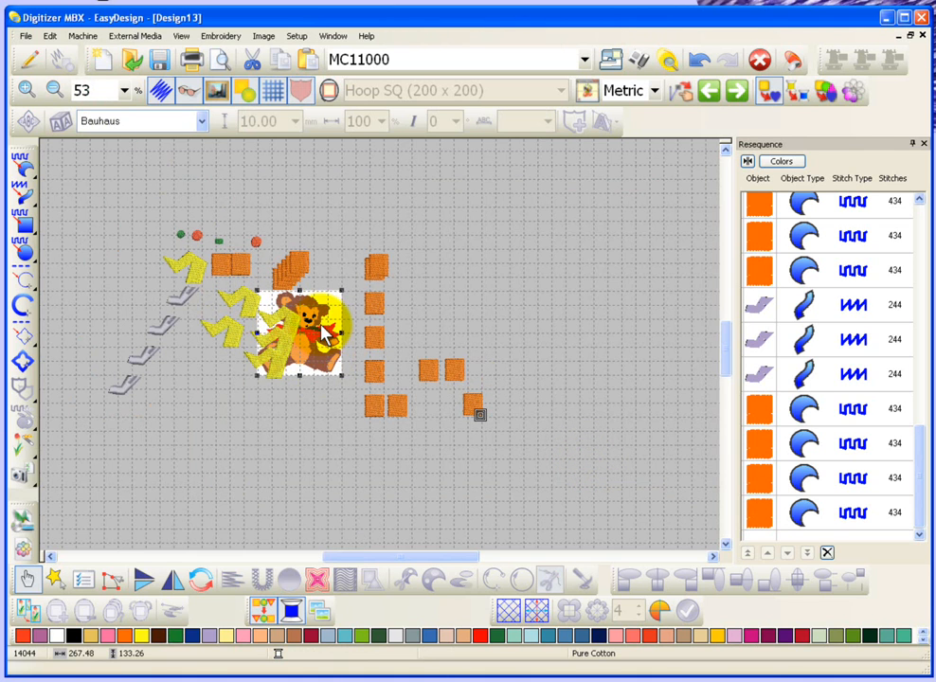
Step: Lock the teddy bear image and select the upper yellow shape lying over it
right_click(324, 328)
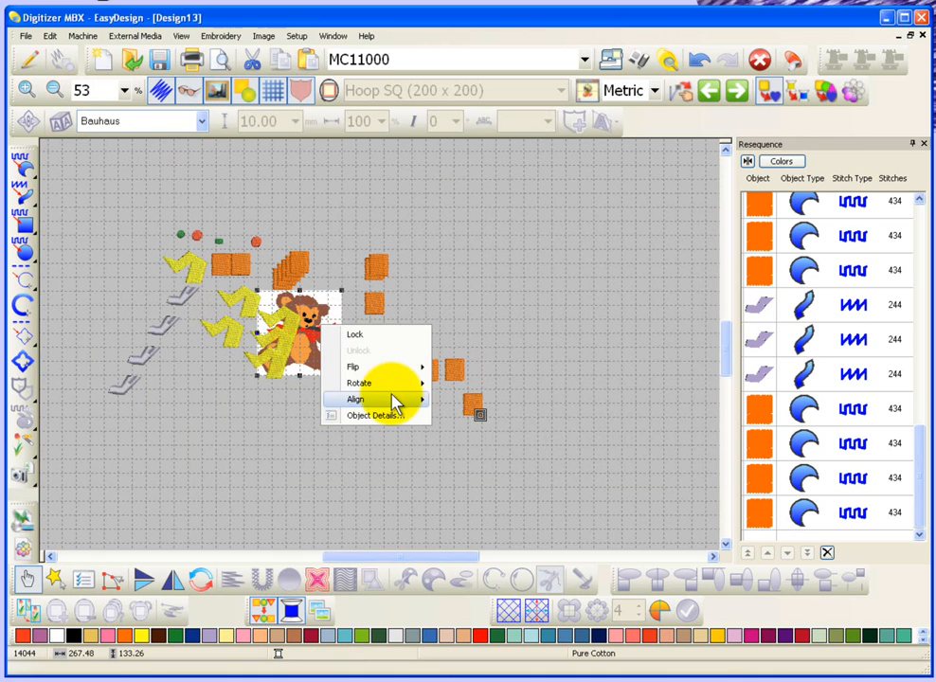
click(378, 337)
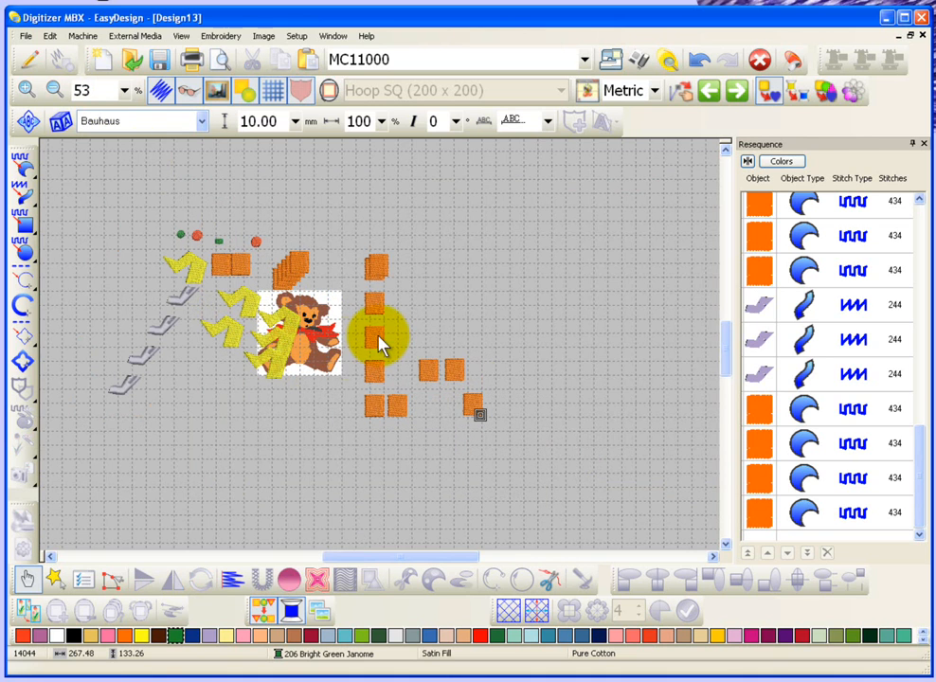
key(b)
drag(187, 272, 337, 367)
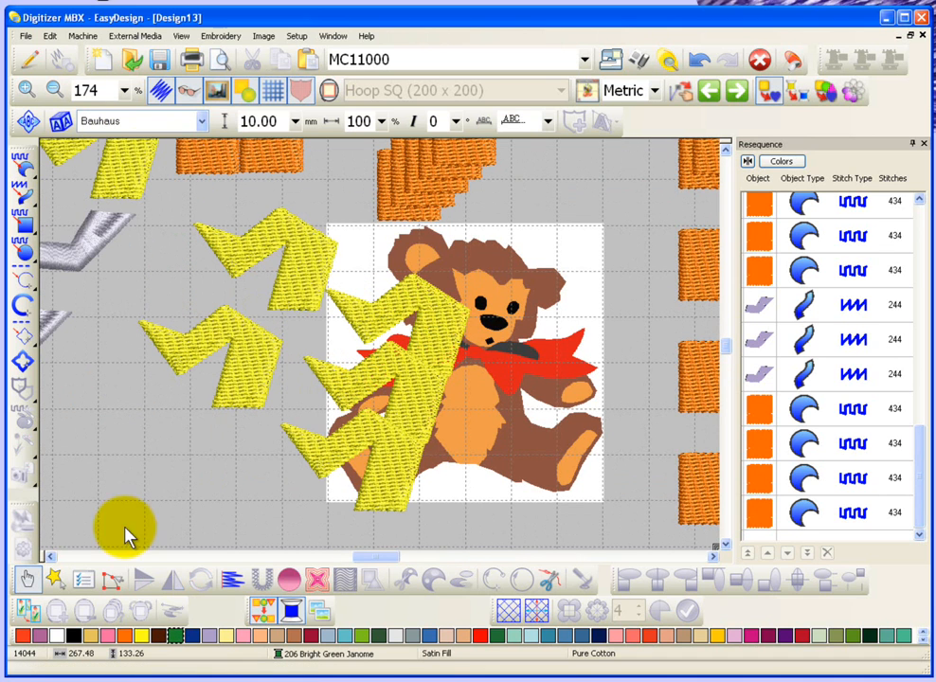
click(442, 324)
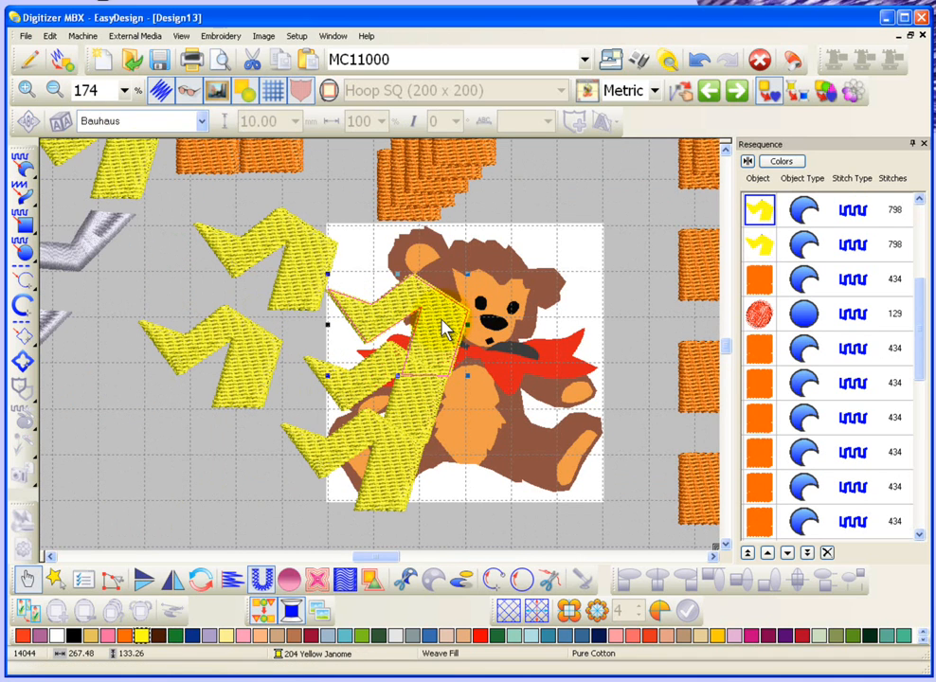
Step: Clear the selection and unlock the teddy bear image
click(583, 289)
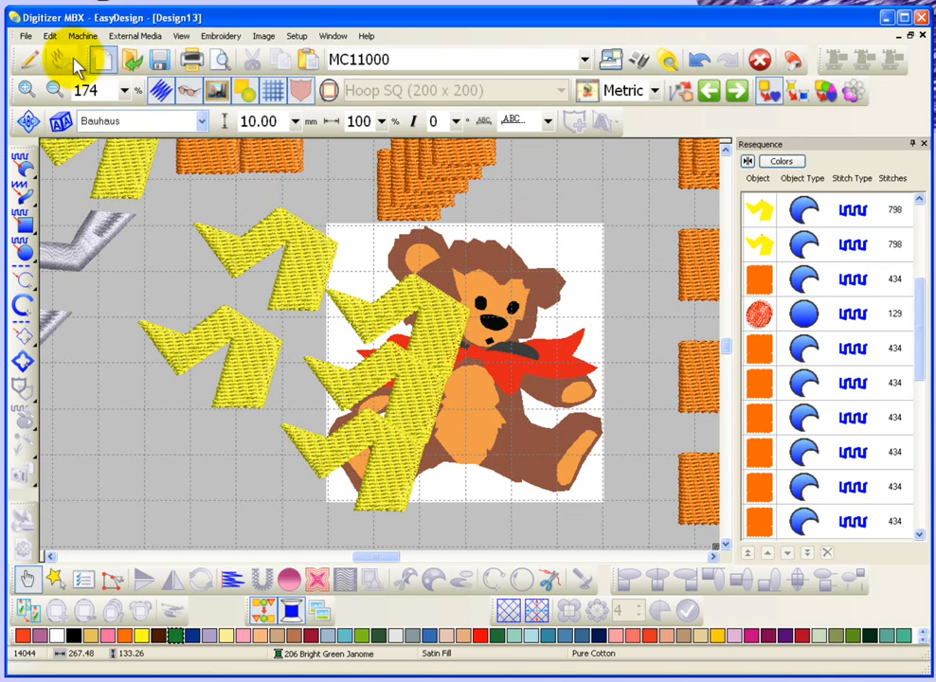
click(48, 36)
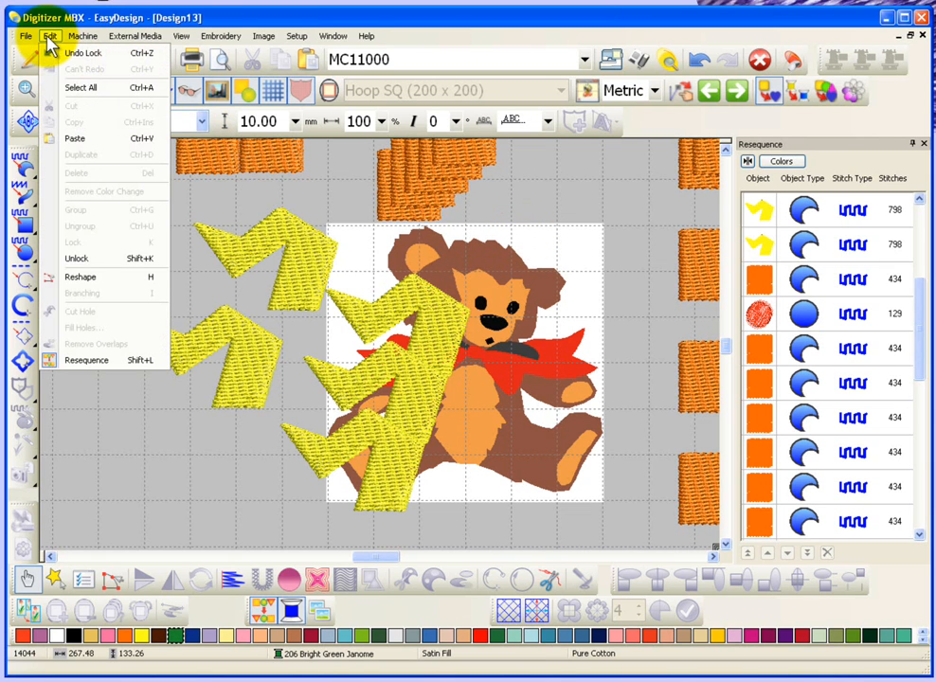
click(72, 257)
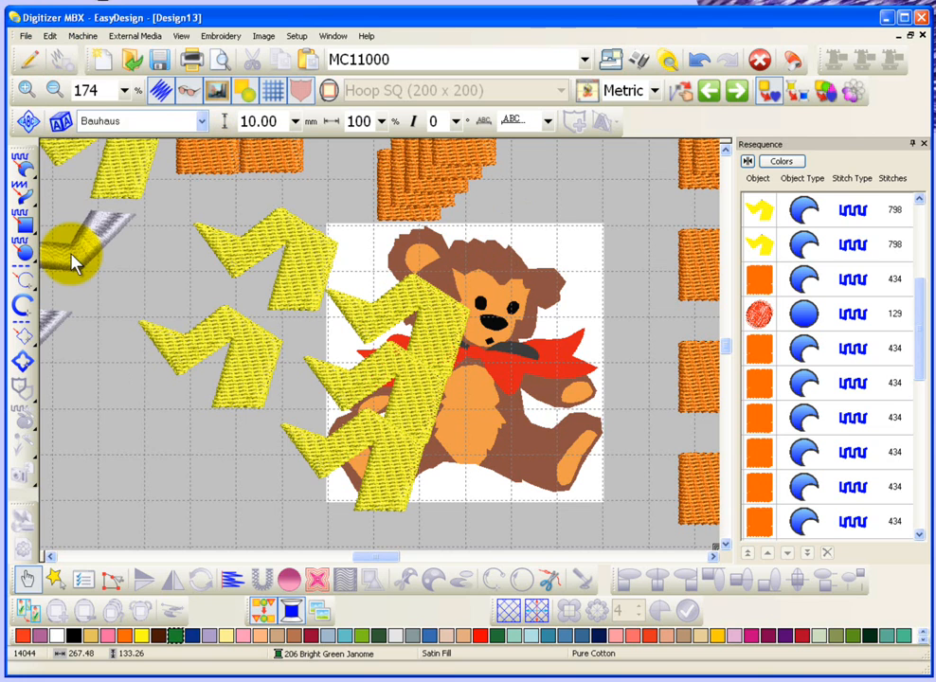
Step: Lock the lower yellow shape beside the bear image, then unlock it, select it again and clear the selection
click(248, 368)
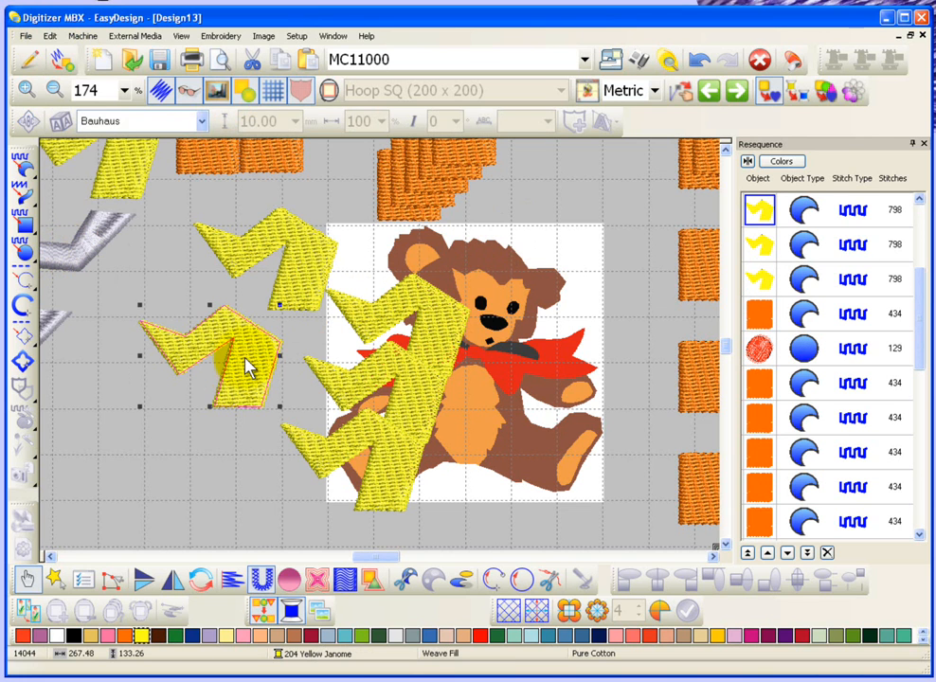
key(Escape)
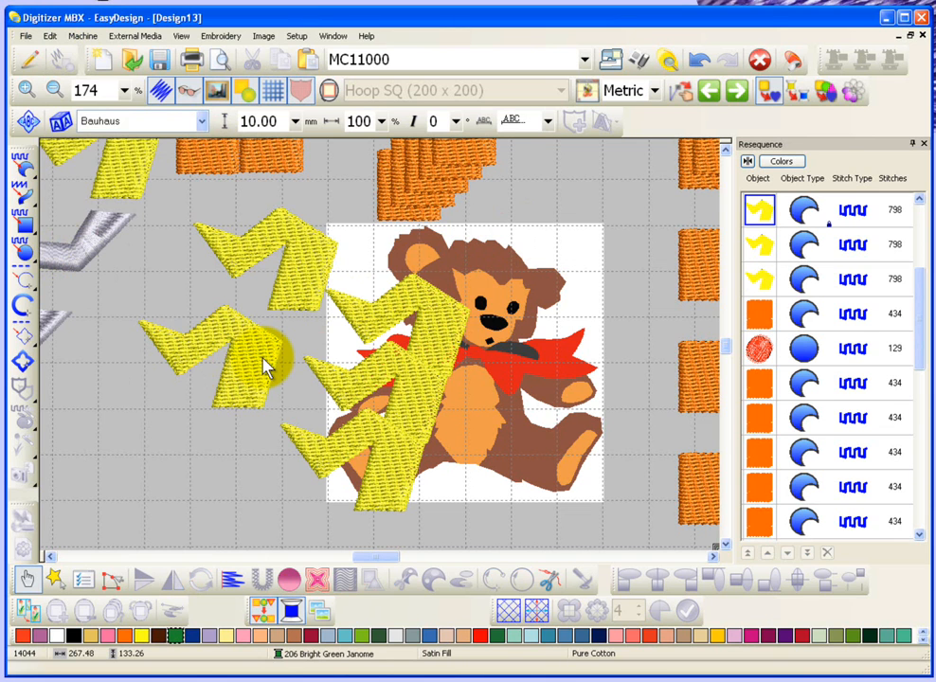
click(266, 368)
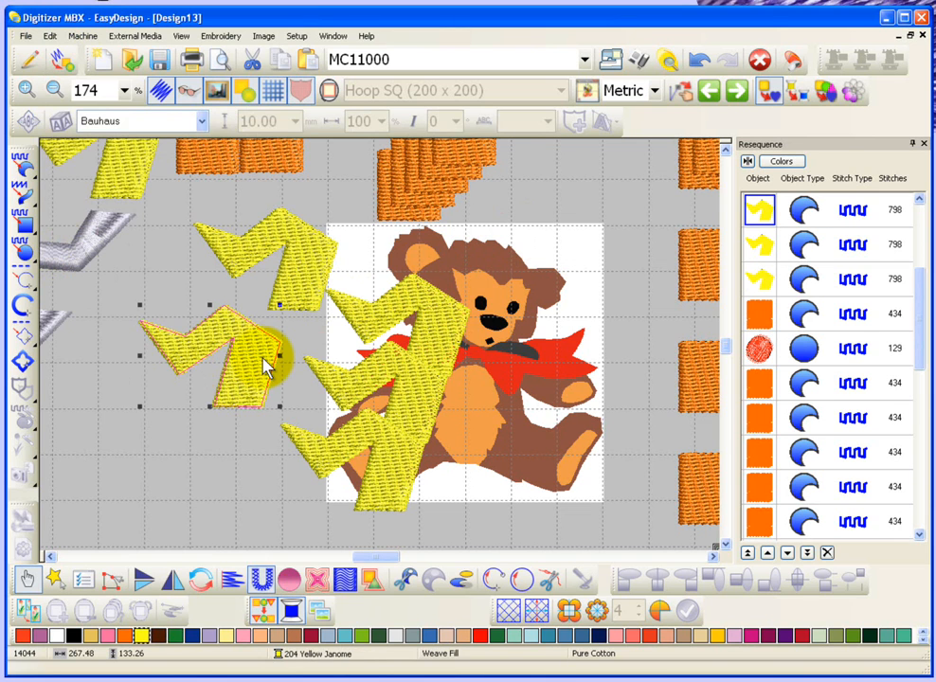
click(247, 442)
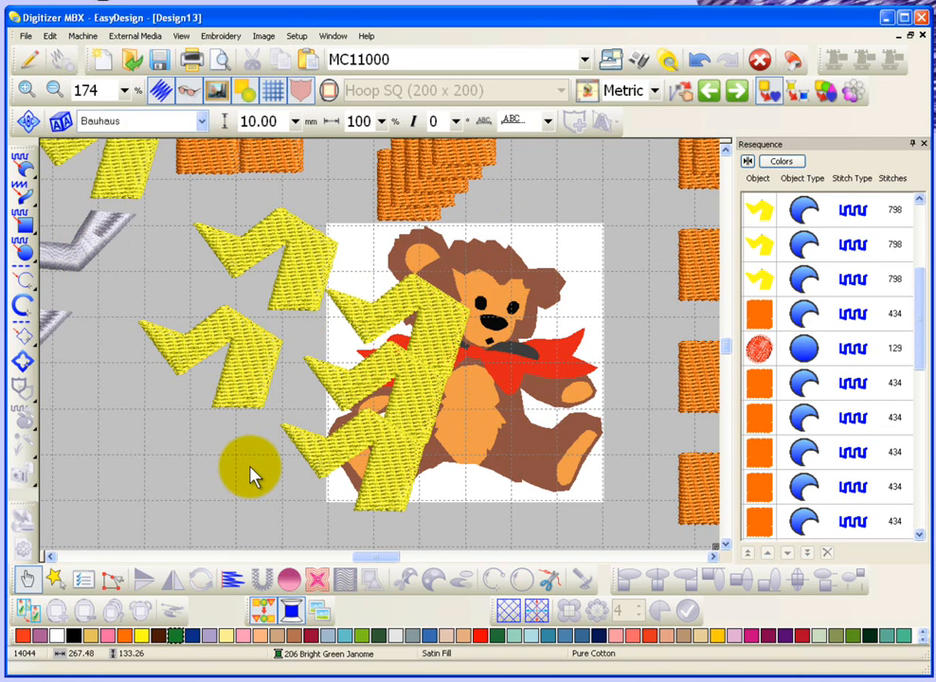